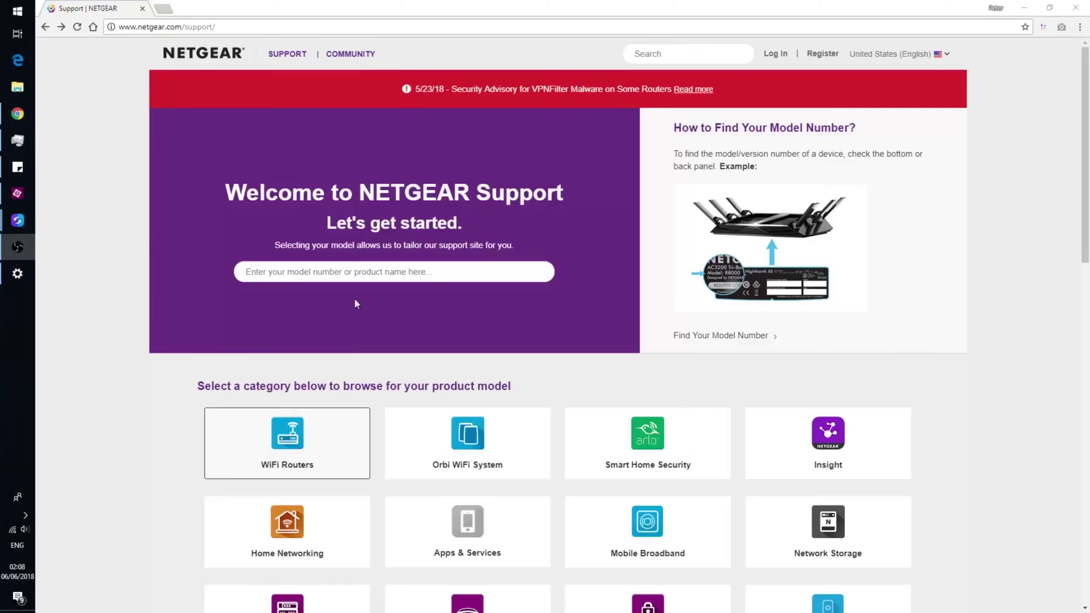
Start a product model search in the Welcome to NETGEAR Support search box
{"action": "left_click", "coordinate": [361, 272]}
Search 'ex6100', open the EX6100 page and download firmware version 1.0.2.18
{"action": "type", "text": "ex6100"}
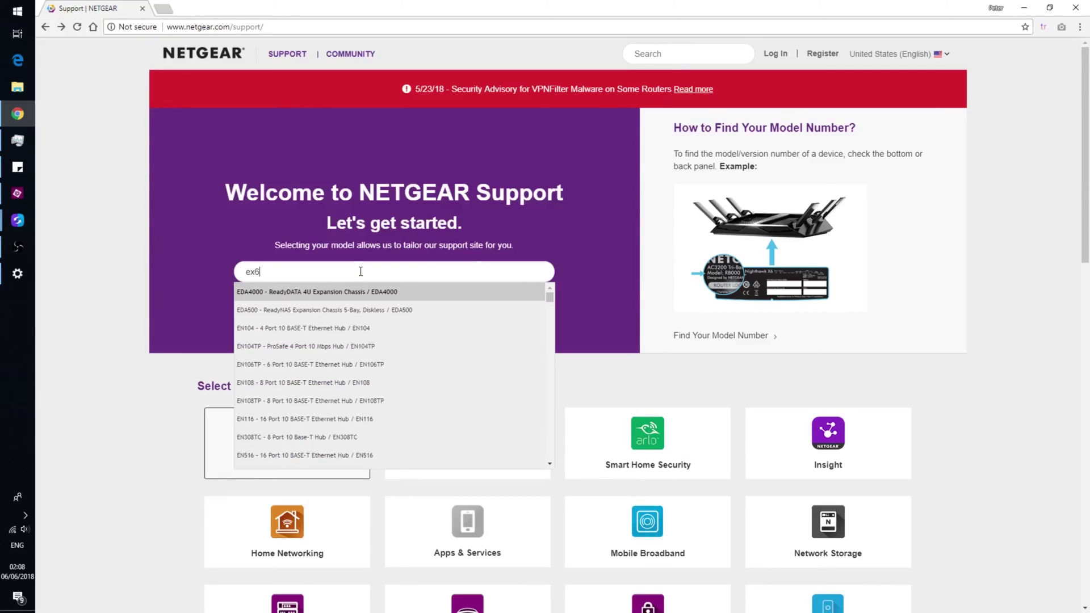
{"action": "left_click", "coordinate": [353, 292]}
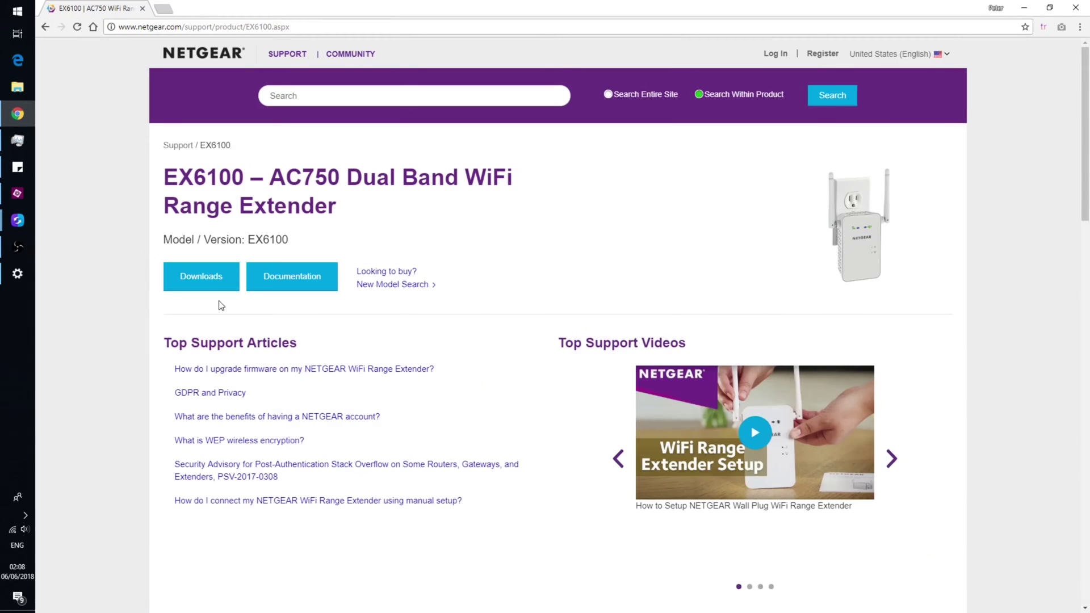
{"action": "left_click", "coordinate": [230, 284]}
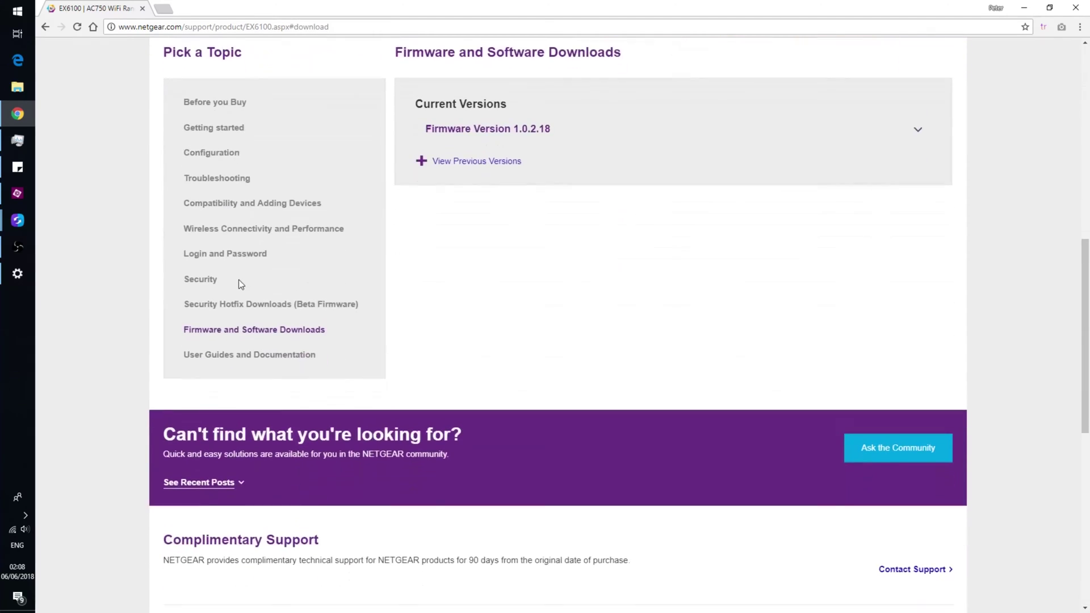
{"action": "left_click", "coordinate": [505, 134]}
{"action": "left_click", "coordinate": [487, 151]}
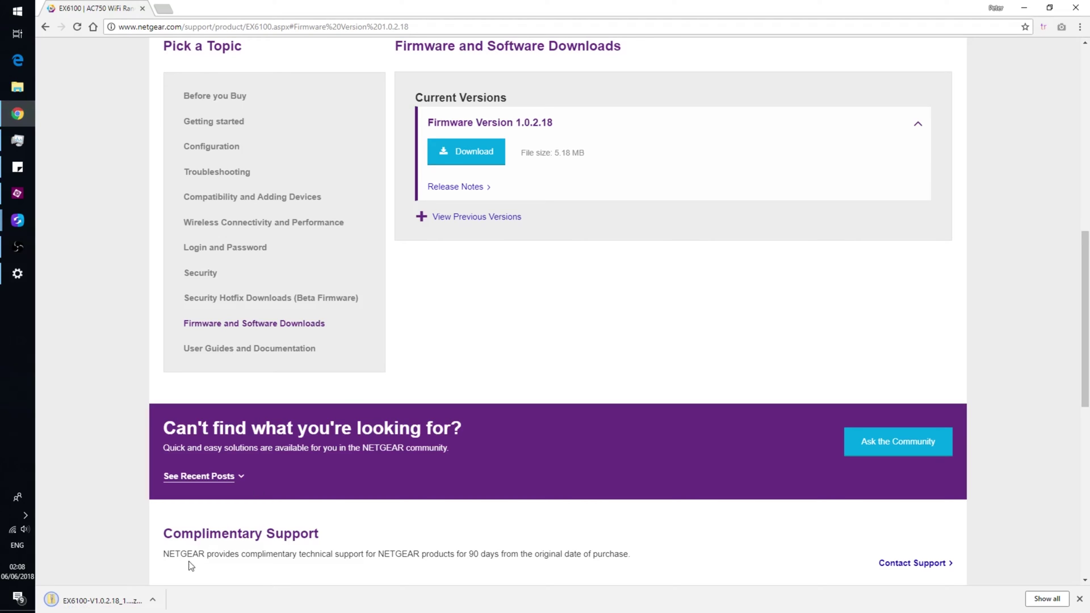
Extract the firmware zip in Downloads and select EX6100-V1.0.2.18_1.1.131.chk
{"action": "left_click", "coordinate": [153, 600]}
{"action": "left_click", "coordinate": [170, 561]}
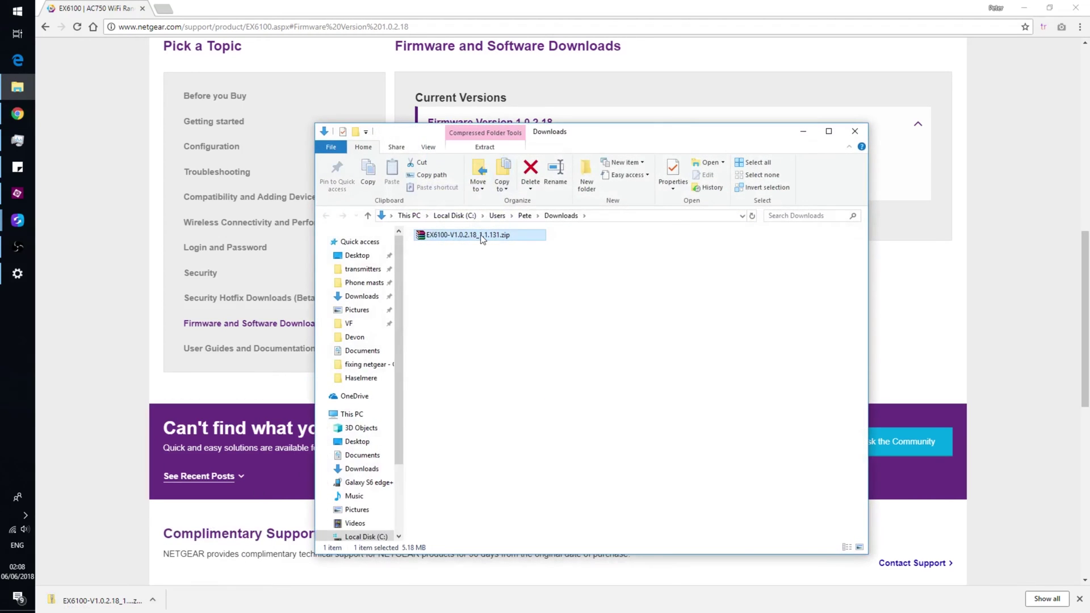
{"action": "right_click", "coordinate": [480, 235]}
{"action": "left_click", "coordinate": [517, 276]}
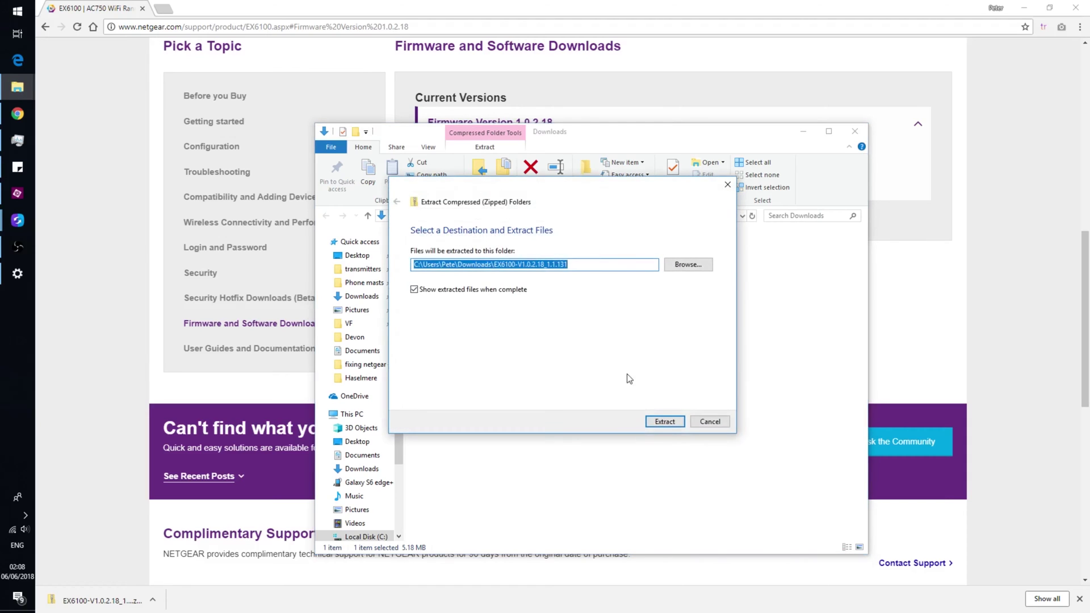
{"action": "left_click", "coordinate": [658, 420]}
{"action": "left_click", "coordinate": [558, 264]}
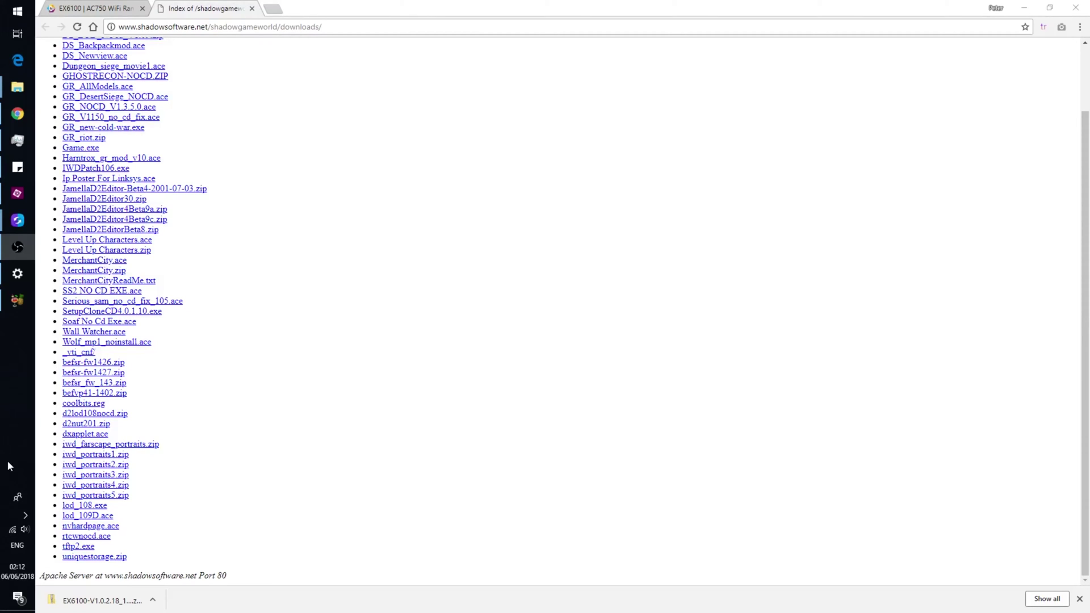
Download tftp2.exe from the shadowsoftware.net index and show it in its folder
{"action": "left_click", "coordinate": [73, 547]}
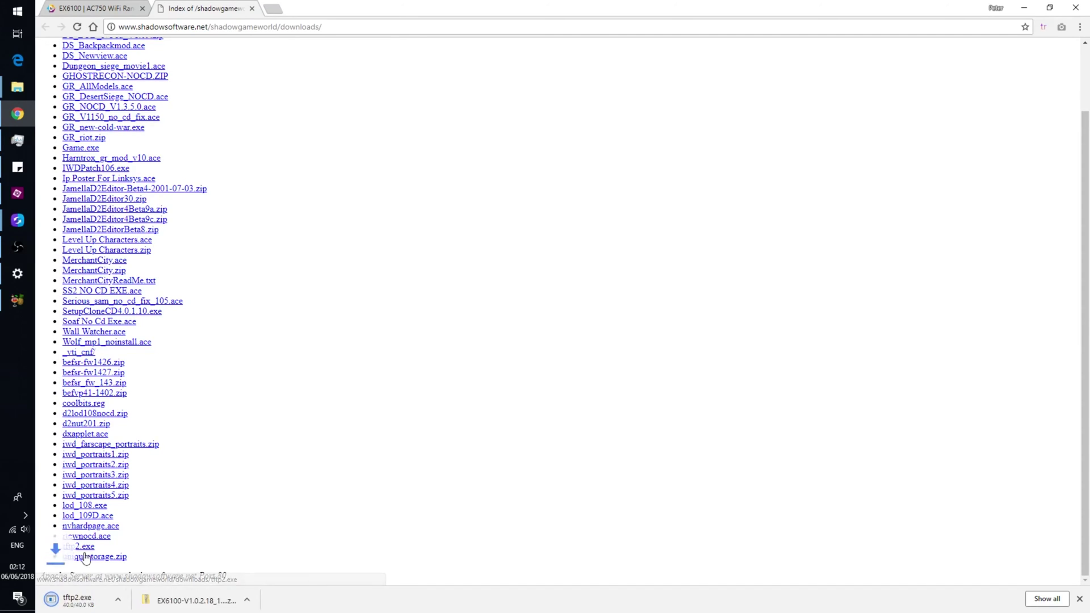
{"action": "left_click", "coordinate": [153, 600]}
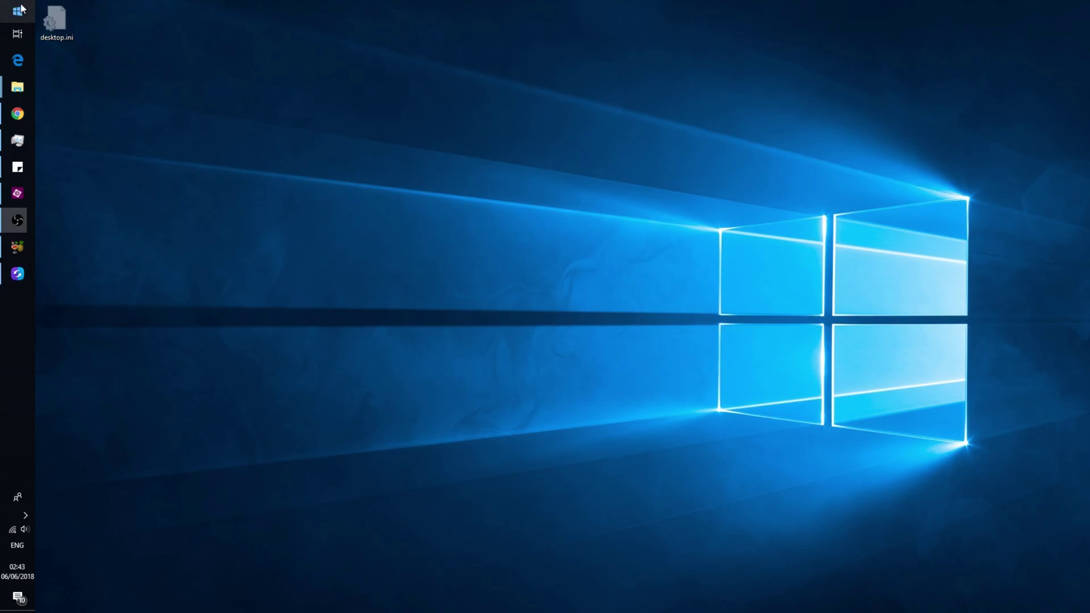
Use Win+X to reach the Ethernet settings page and open Change adapter options
{"action": "key", "text": "super+x"}
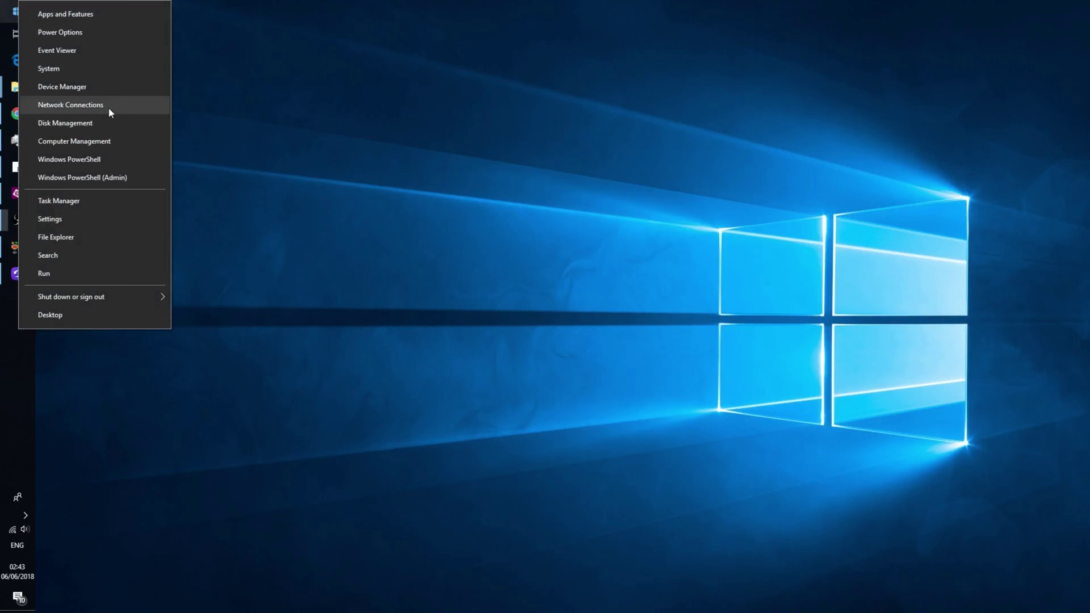
{"action": "left_click", "coordinate": [108, 107]}
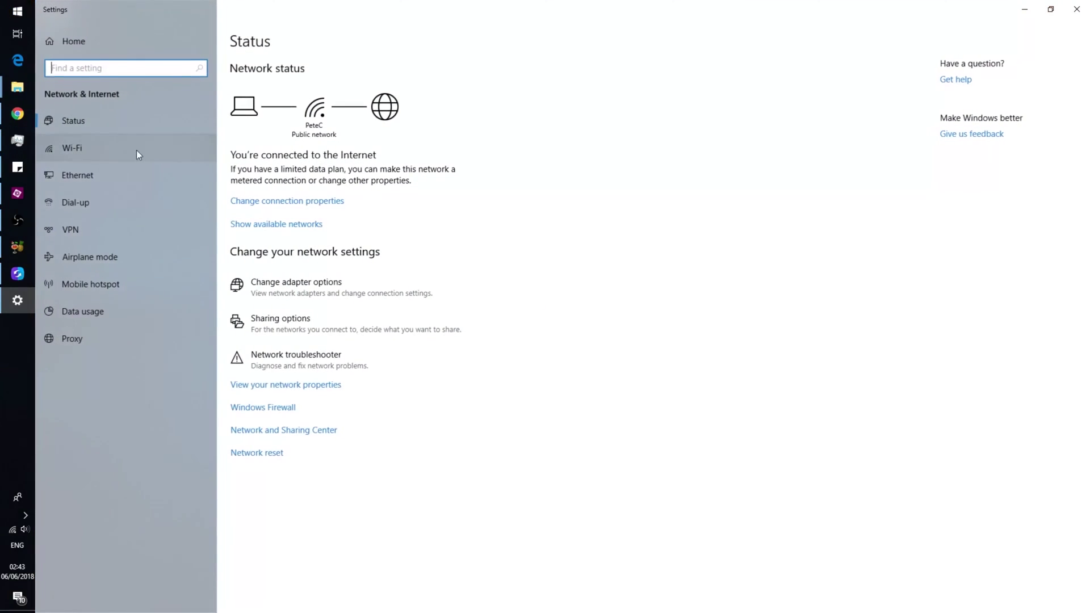
{"action": "left_click", "coordinate": [98, 183]}
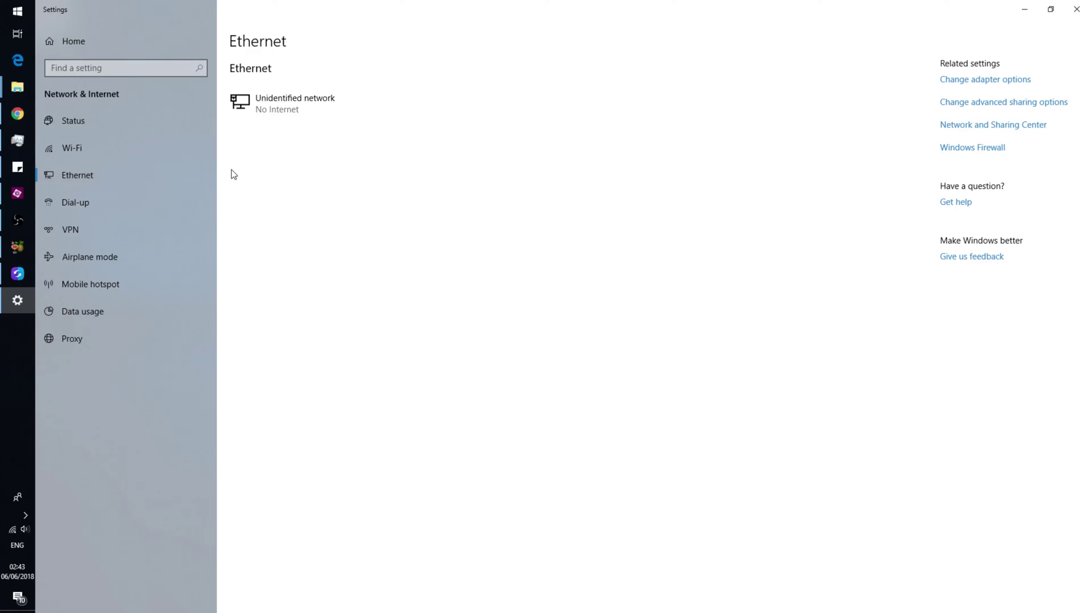
{"action": "left_click", "coordinate": [995, 83]}
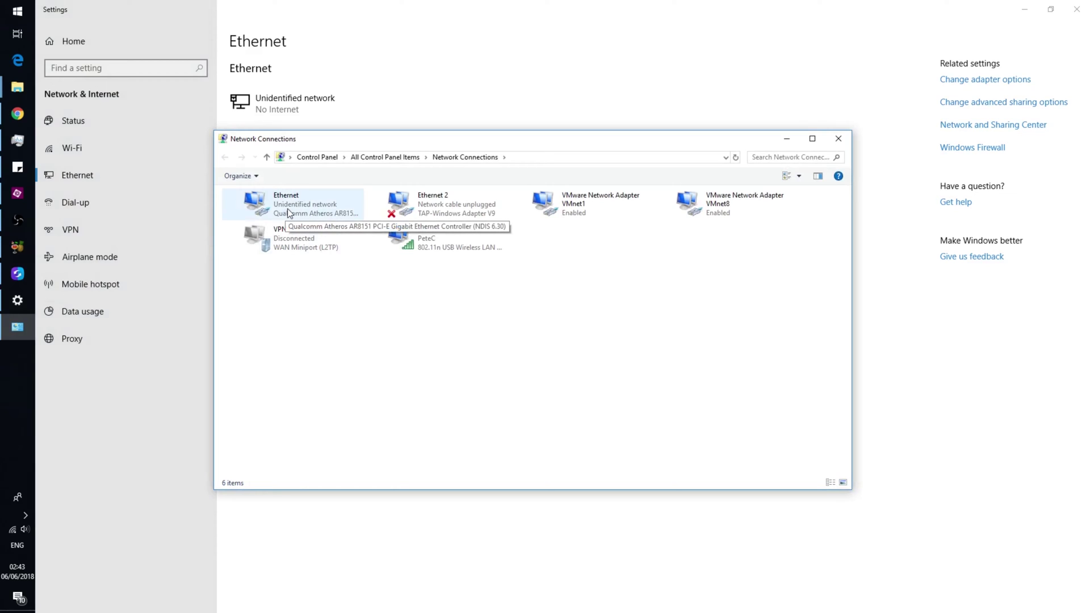
Open Ethernet's Internet Protocol Version 4 properties and choose Use the following IP address
{"action": "double_click", "coordinate": [287, 209]}
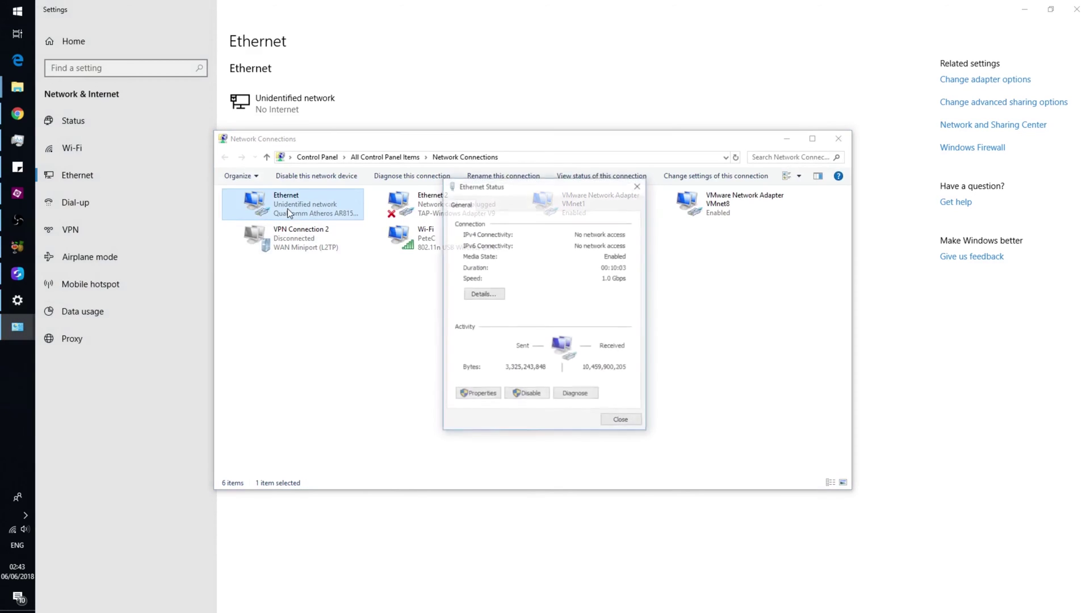
{"action": "left_click", "coordinate": [474, 396]}
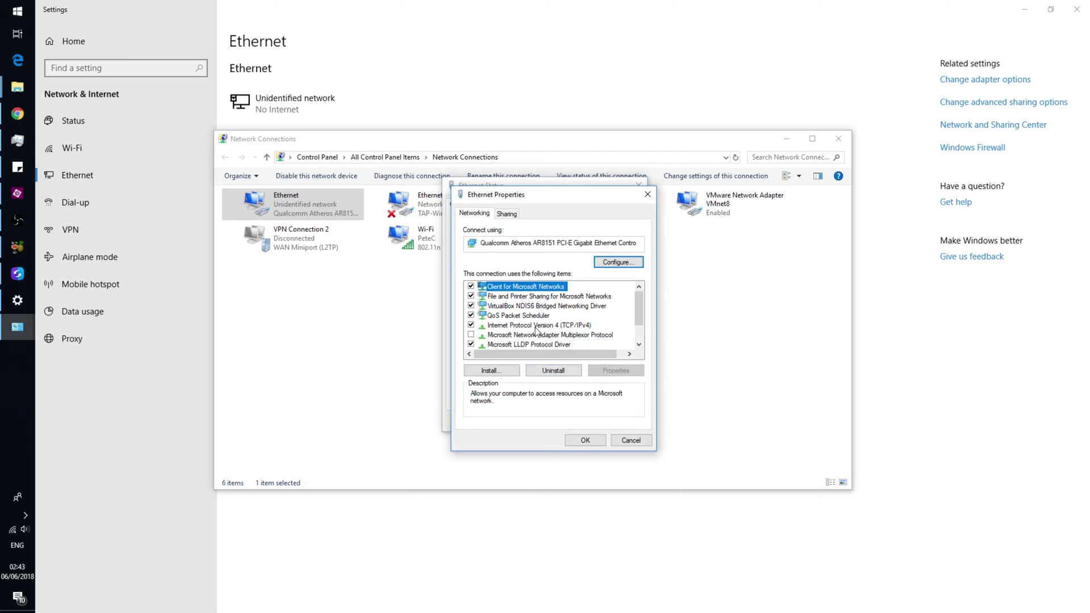
{"action": "left_click", "coordinate": [535, 326]}
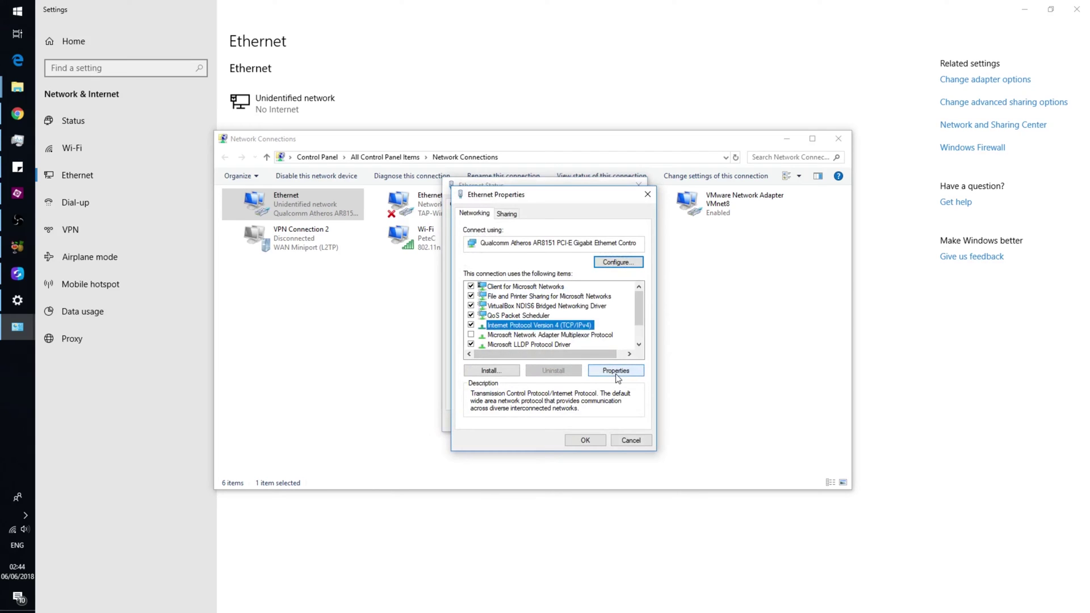
{"action": "left_click", "coordinate": [617, 373]}
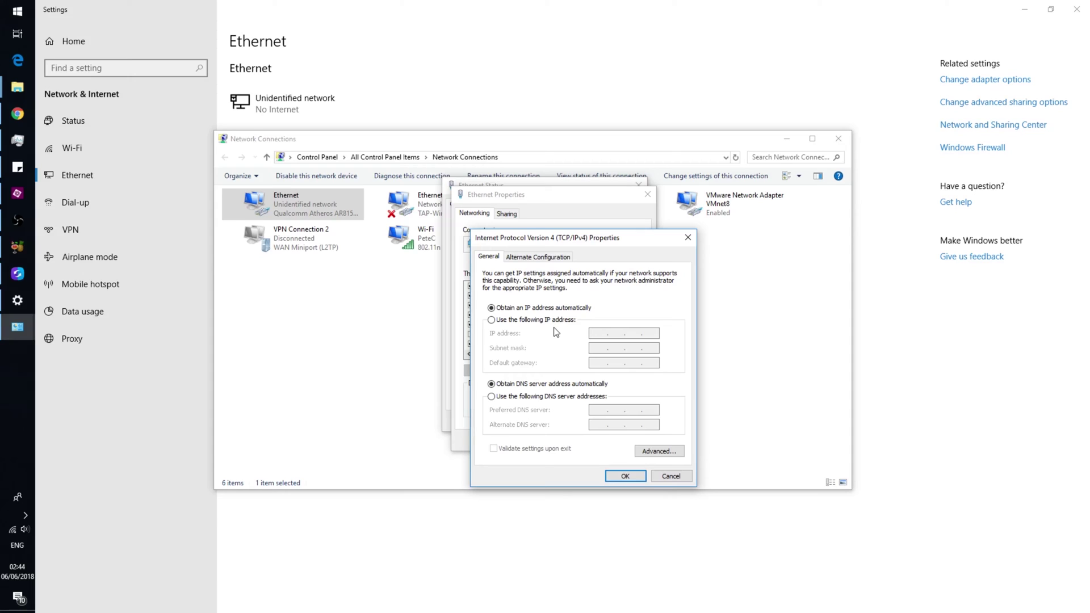
{"action": "left_click", "coordinate": [543, 320]}
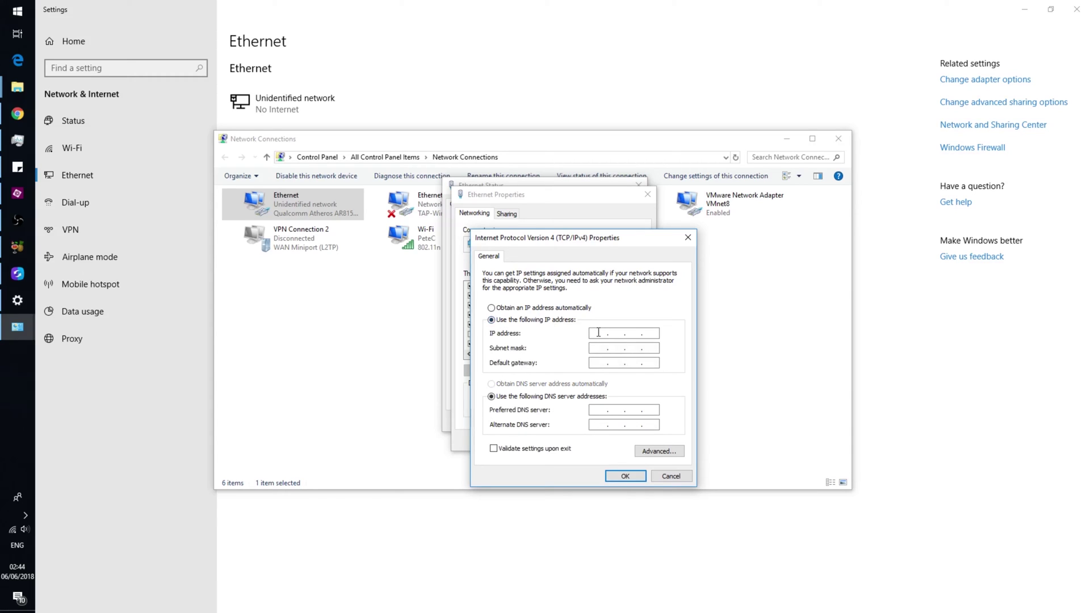
Enter IP 192.168.1.10, subnet mask 255.255.255.0 and gateway 192.168.1.1
{"action": "left_click", "coordinate": [598, 332]}
{"action": "type", "text": "192.1"}
{"action": "type", "text": "68."}
{"action": "type", "text": "1"}
{"action": "type", "text": ".10"}
{"action": "type", "text": "192"}
{"action": "left_click", "coordinate": [594, 347]}
{"action": "left_click", "coordinate": [616, 363]}
{"action": "type", "text": "168 . 1 . 1"}
{"action": "left_click", "coordinate": [634, 334]}
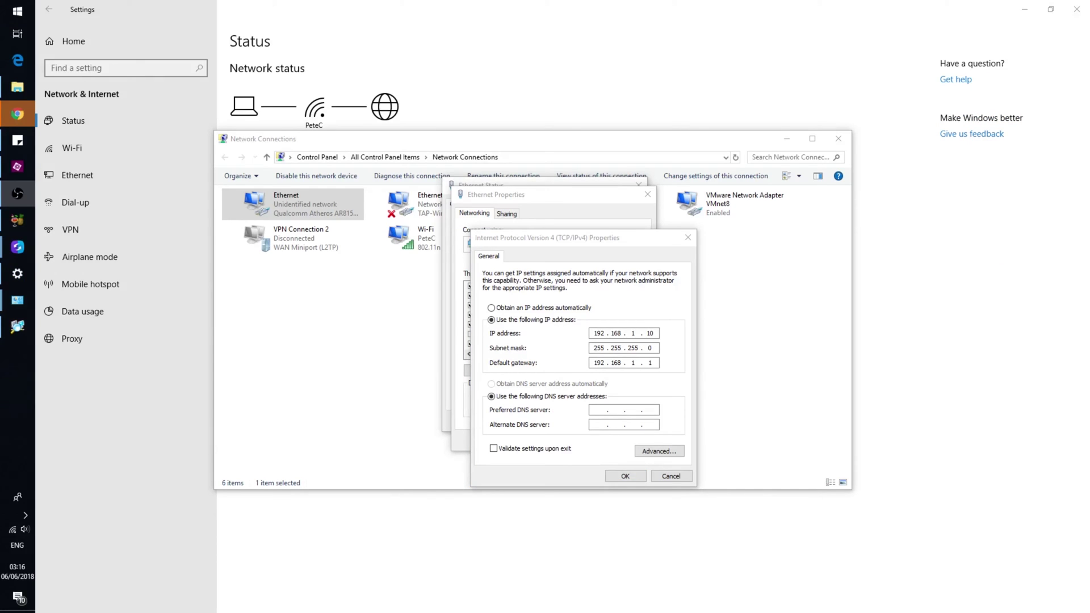
Save the IPv4 and adapter properties and close the Ethernet status window
{"action": "left_click", "coordinate": [626, 478]}
{"action": "left_click", "coordinate": [588, 443]}
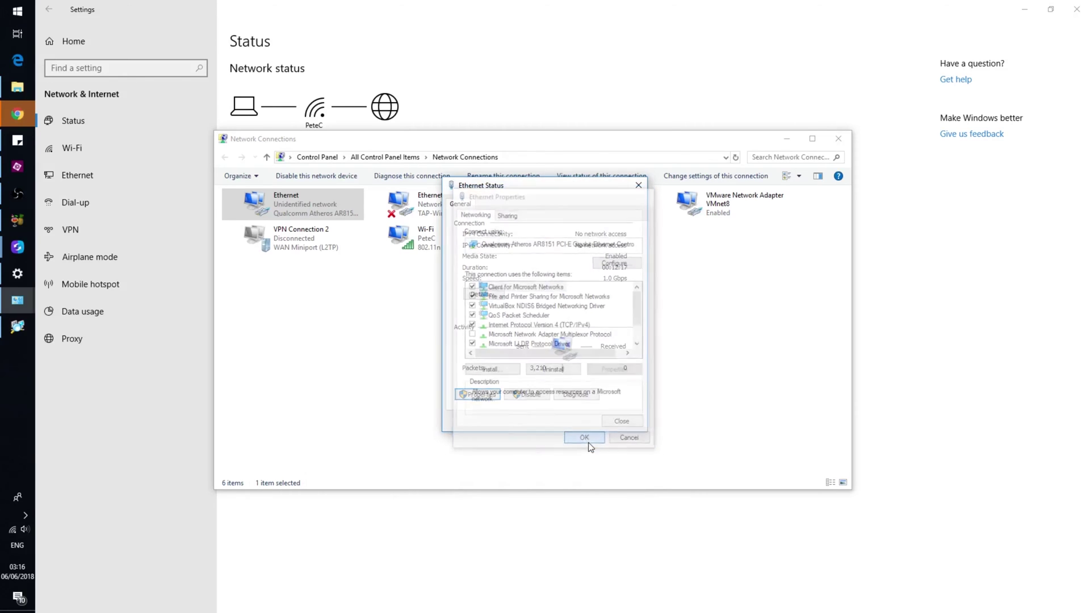
{"action": "left_click", "coordinate": [622, 421]}
Disable the Wi-Fi adapter
{"action": "left_click", "coordinate": [469, 245]}
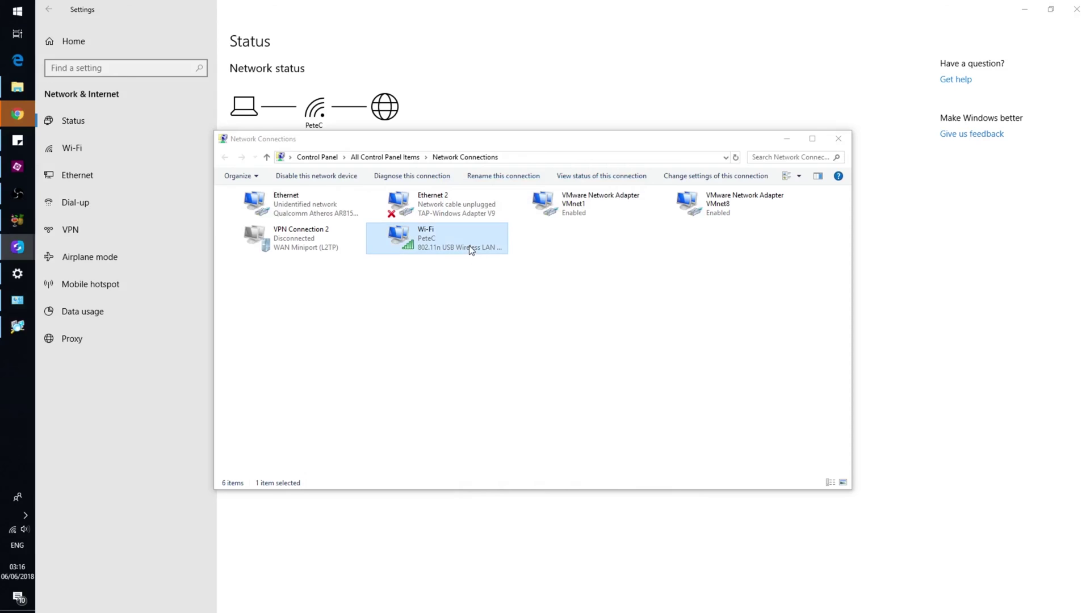
{"action": "right_click", "coordinate": [469, 245]}
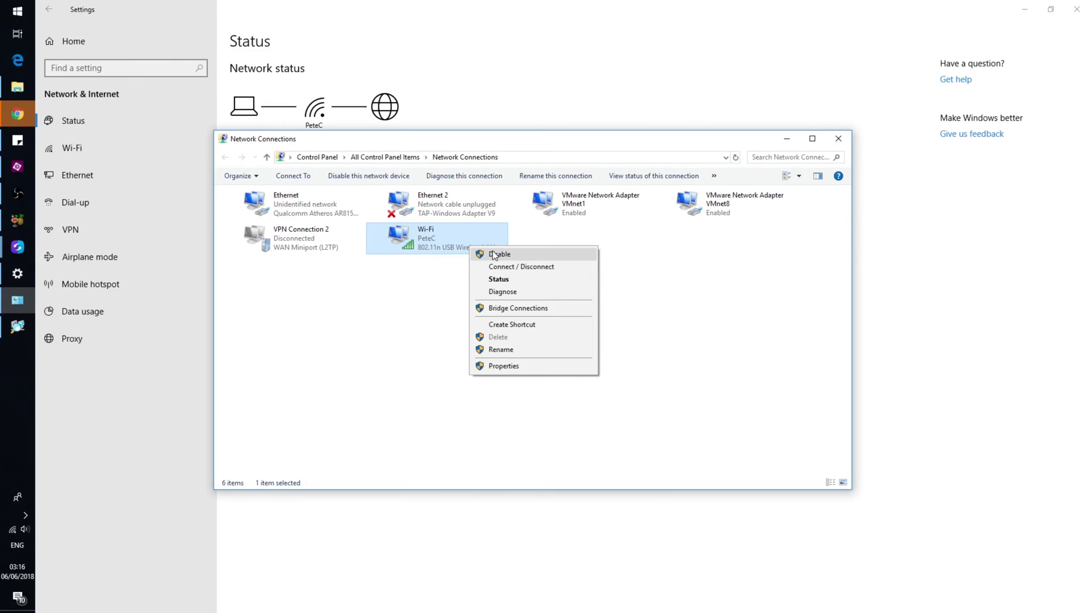
{"action": "left_click", "coordinate": [493, 255]}
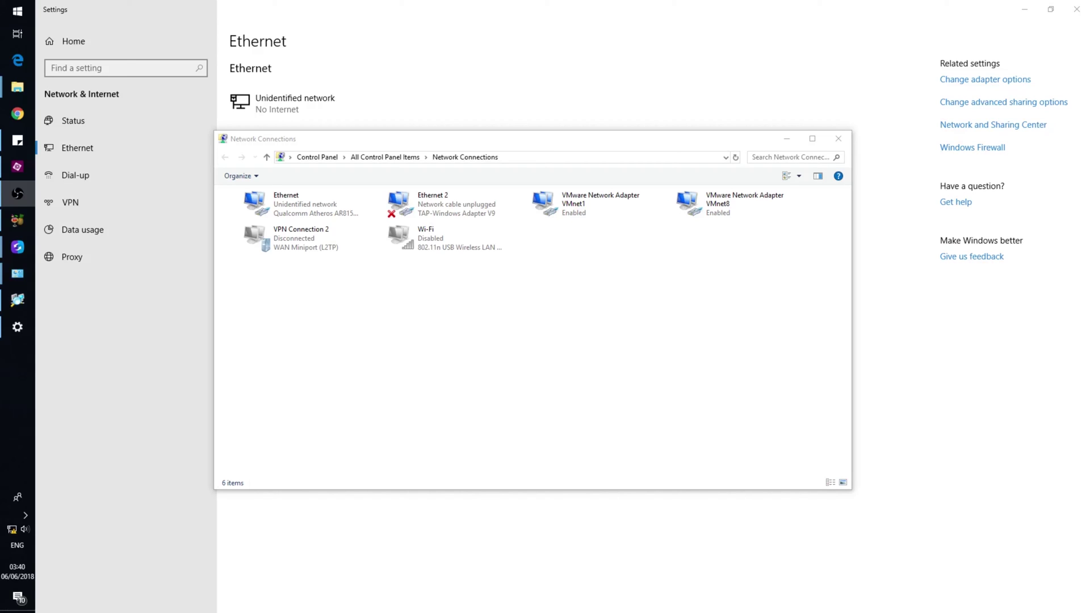
Open Downloads from the File Explorer taskbar jump list and run tftp2.exe
{"action": "right_click", "coordinate": [28, 90]}
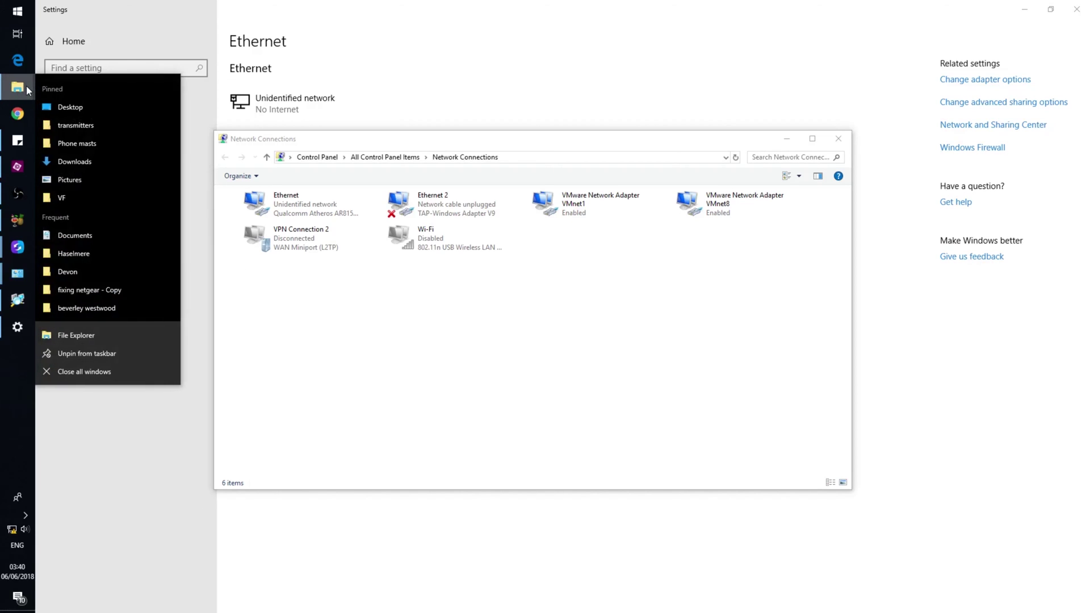
{"action": "left_click", "coordinate": [96, 160]}
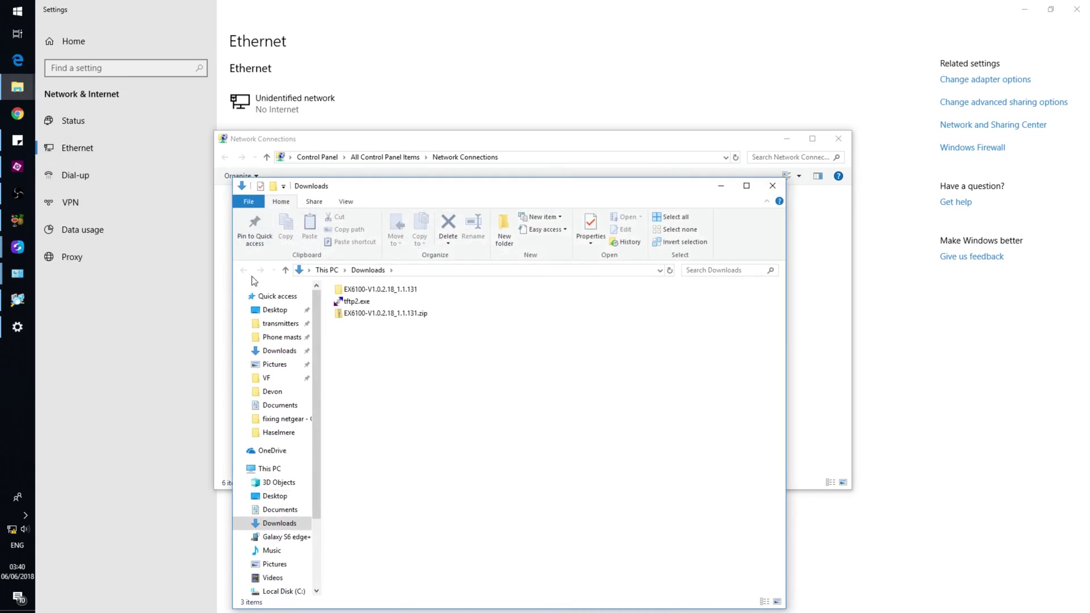
{"action": "double_click", "coordinate": [353, 306]}
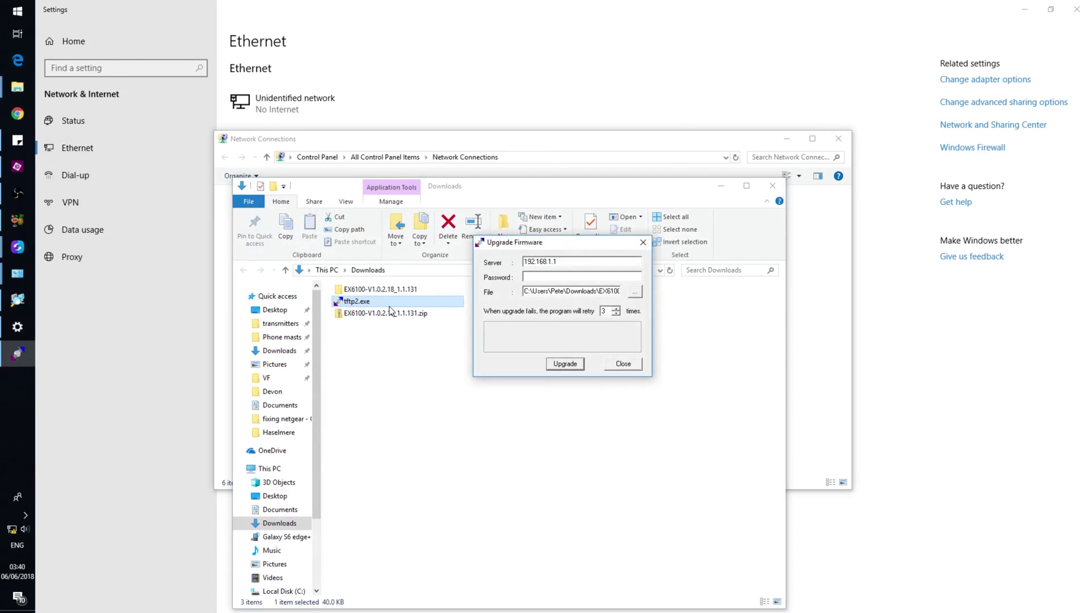
Pick the .chk file from the EX6100-V1.0.2.18_1.1.131 folder as the upgrade file
{"action": "left_click", "coordinate": [534, 302]}
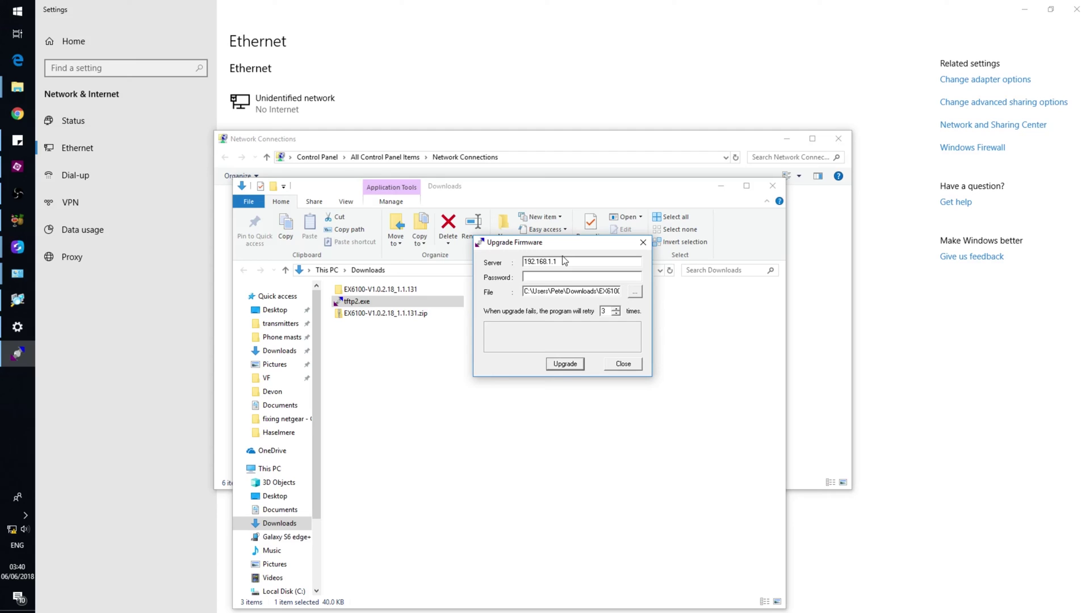
{"action": "left_click", "coordinate": [633, 293]}
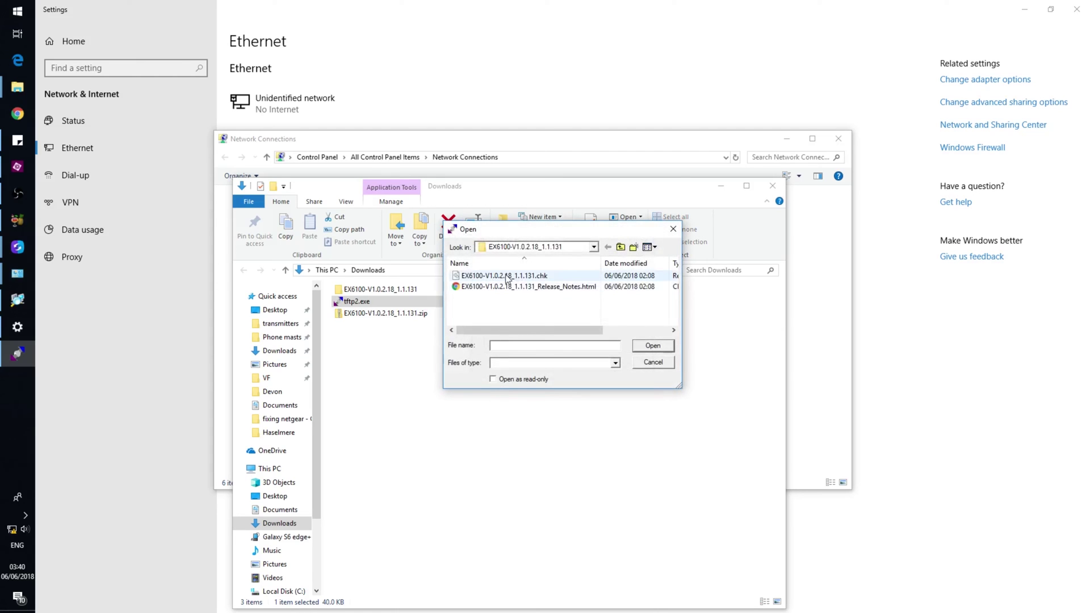
{"action": "left_click", "coordinate": [595, 247]}
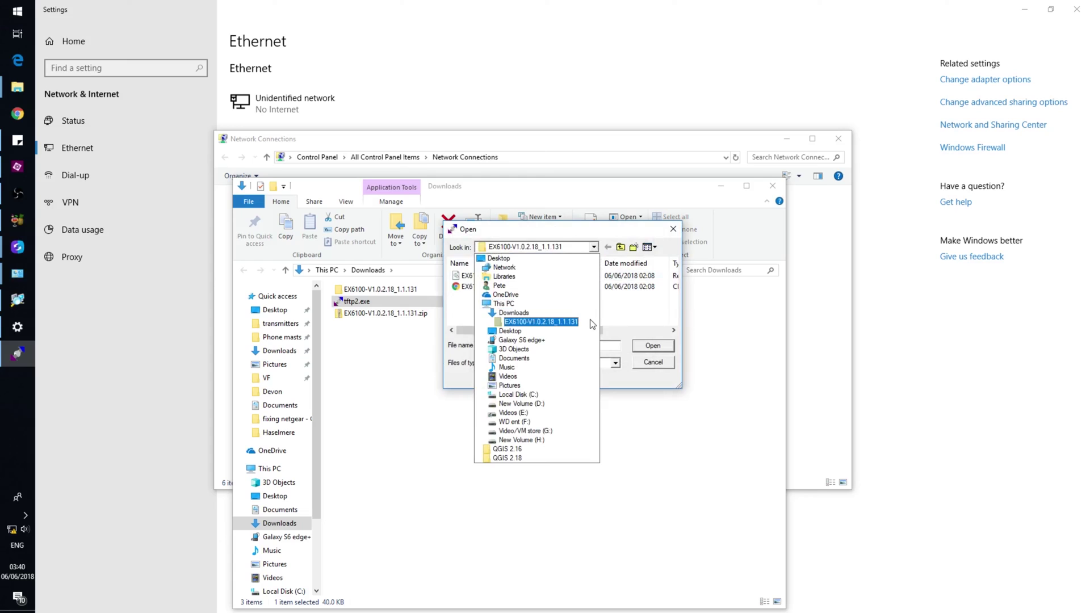
{"action": "left_click", "coordinate": [543, 321]}
{"action": "double_click", "coordinate": [504, 276]}
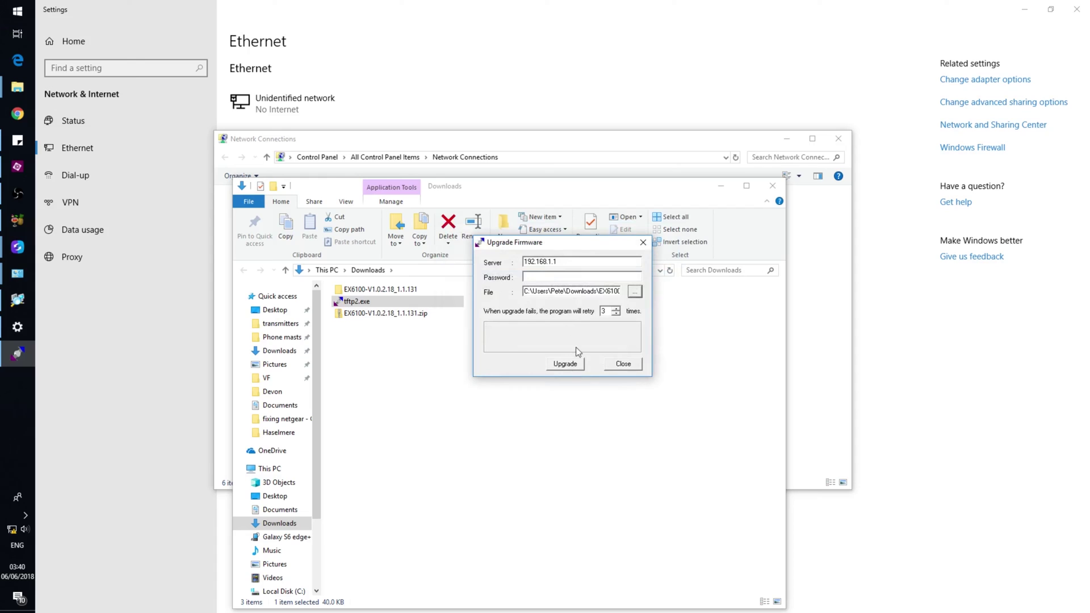
Start the TFTP upgrade to flash the EX6100 firmware onto the extender at 192.168.1.1
{"action": "left_click", "coordinate": [577, 366]}
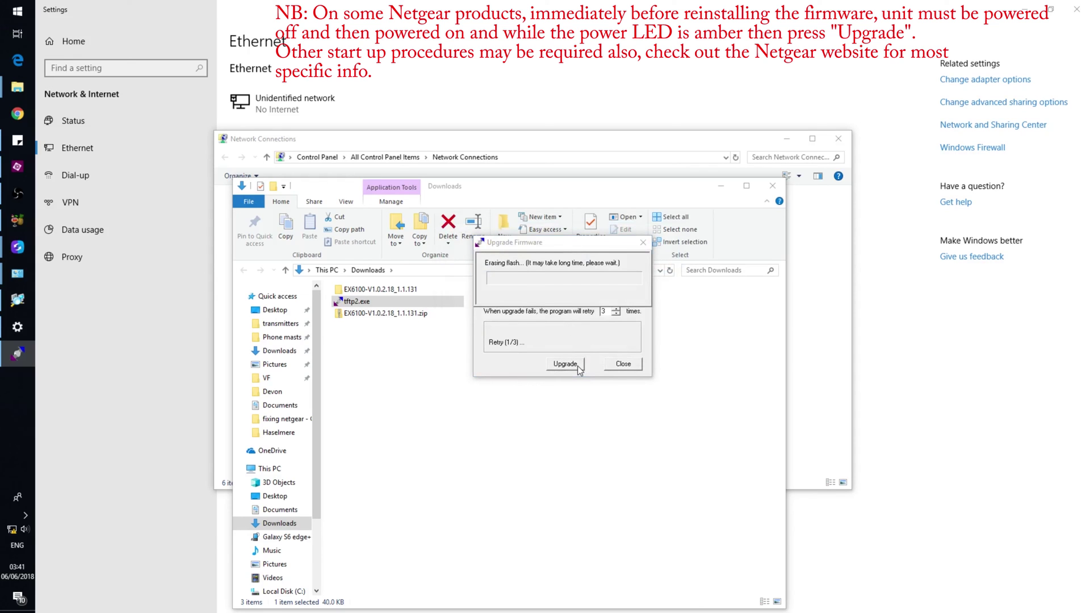